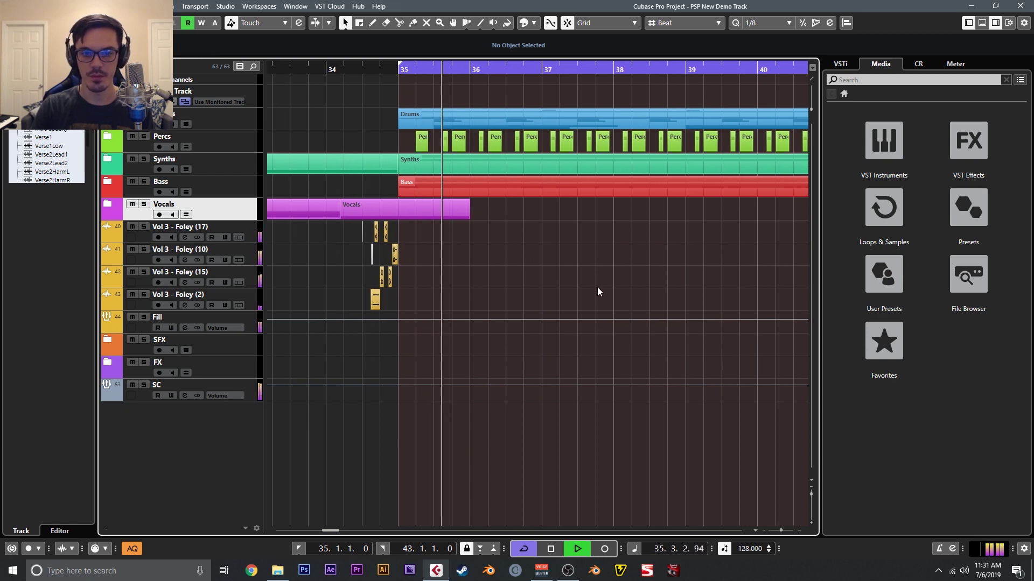
# Stop playback and, in the mixer, deactivate Stereo Out's inserts from PSP VintageWarmer2 down to PSP Xenon
pyautogui.press('g')
pyautogui.hscroll(1, 571, 263)
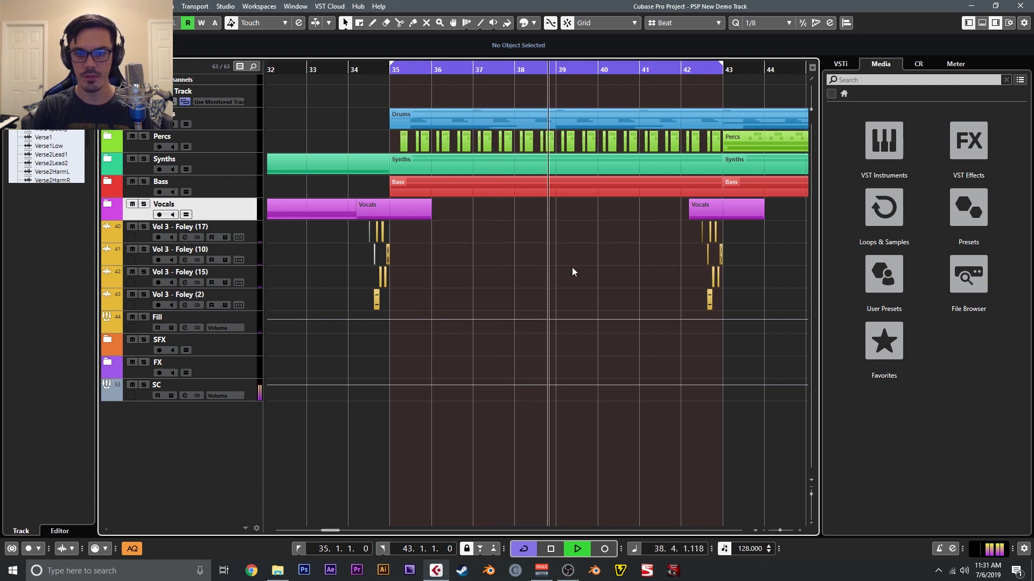
pyautogui.press('space')
pyautogui.press('F3')
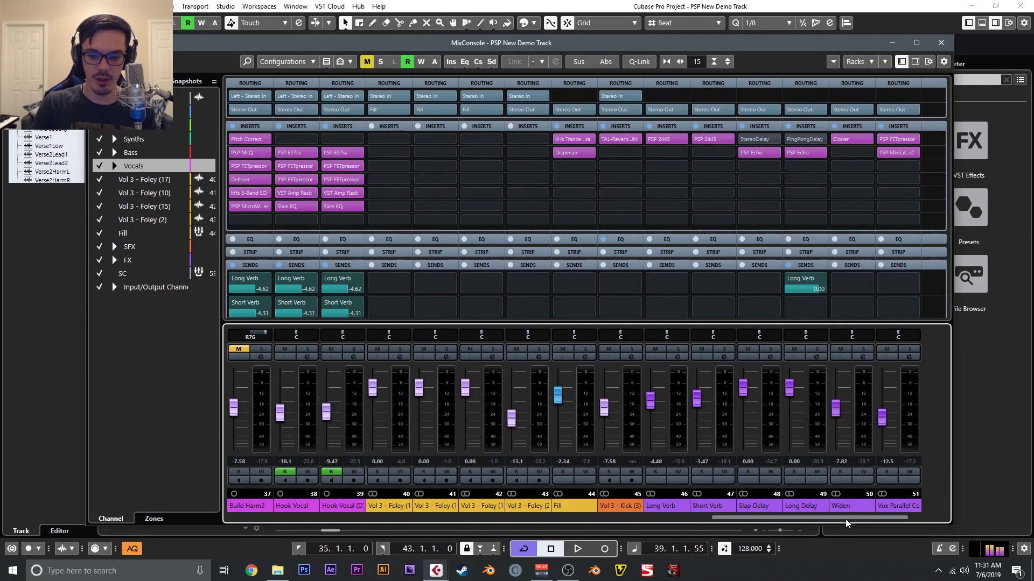
pyautogui.hscroll(3, 845, 519)
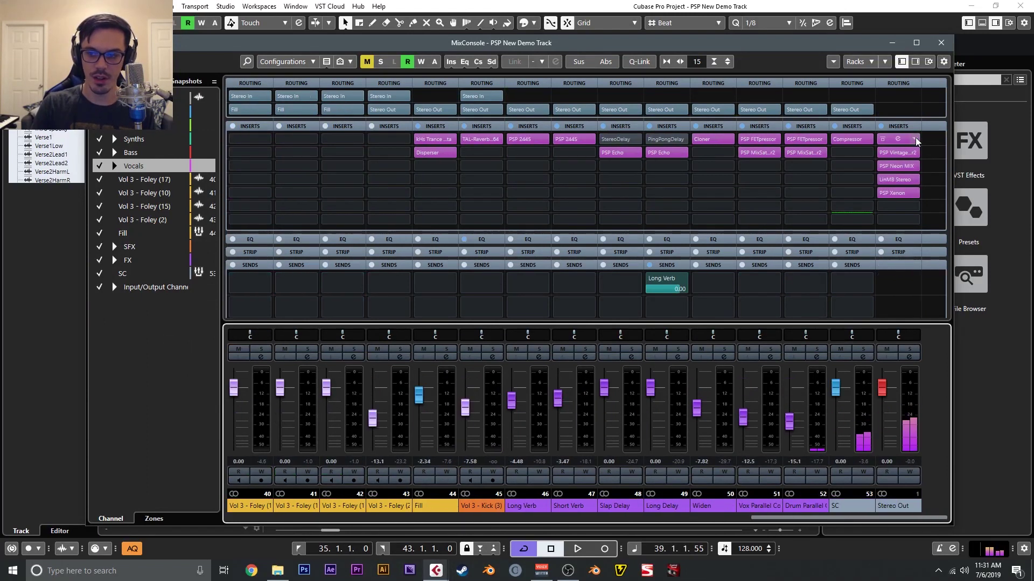
pyautogui.click(879, 195)
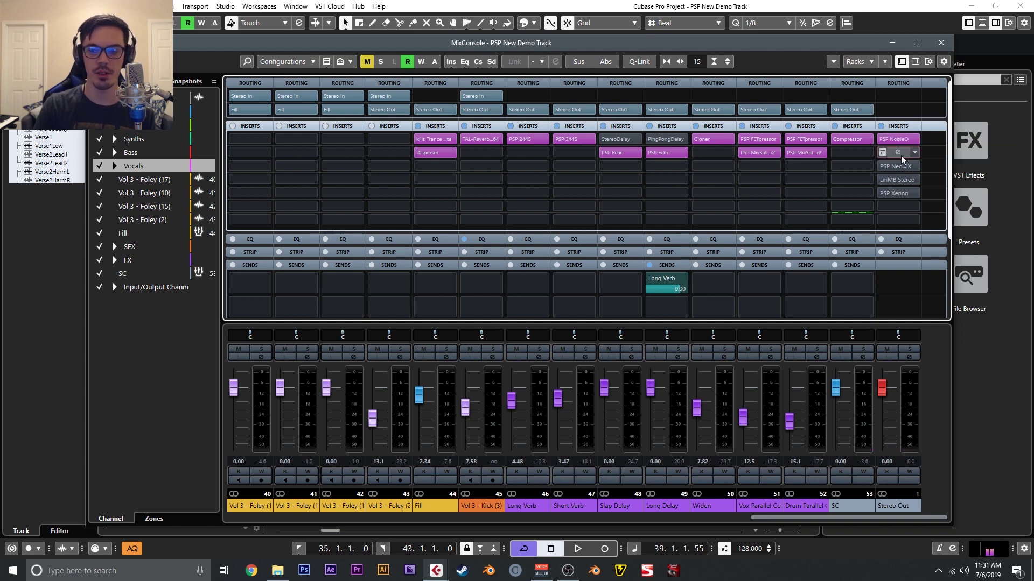
# Open PSP NobleQ on Stereo Out, examine its EQ settings, and close its editor
pyautogui.click(883, 140)
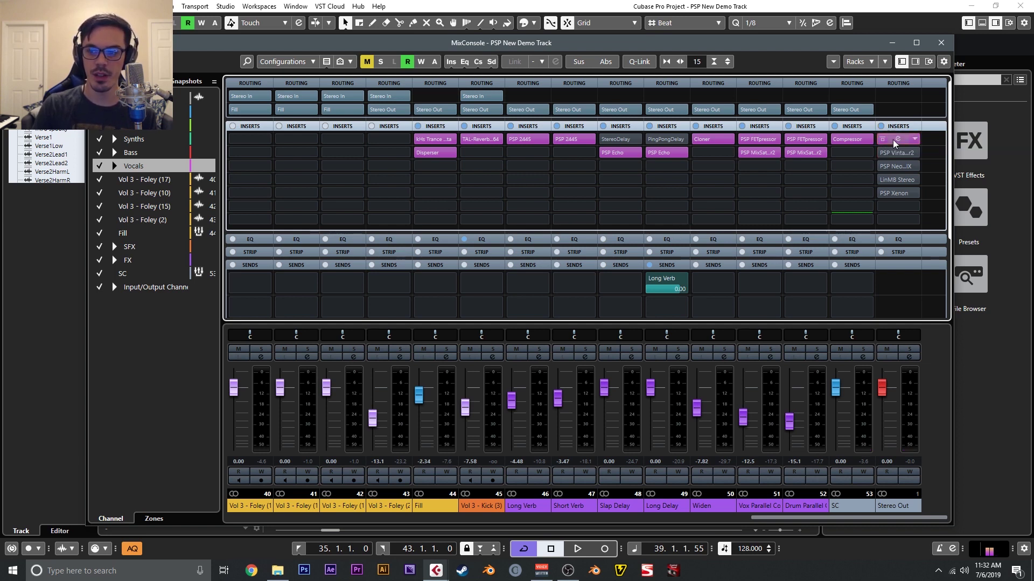
pyautogui.click(894, 140)
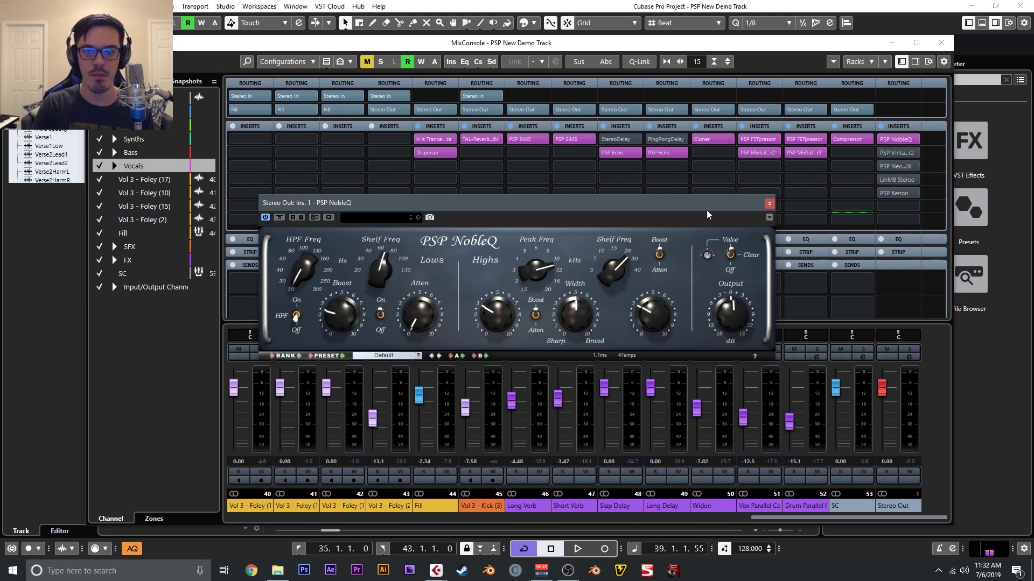
pyautogui.click(769, 205)
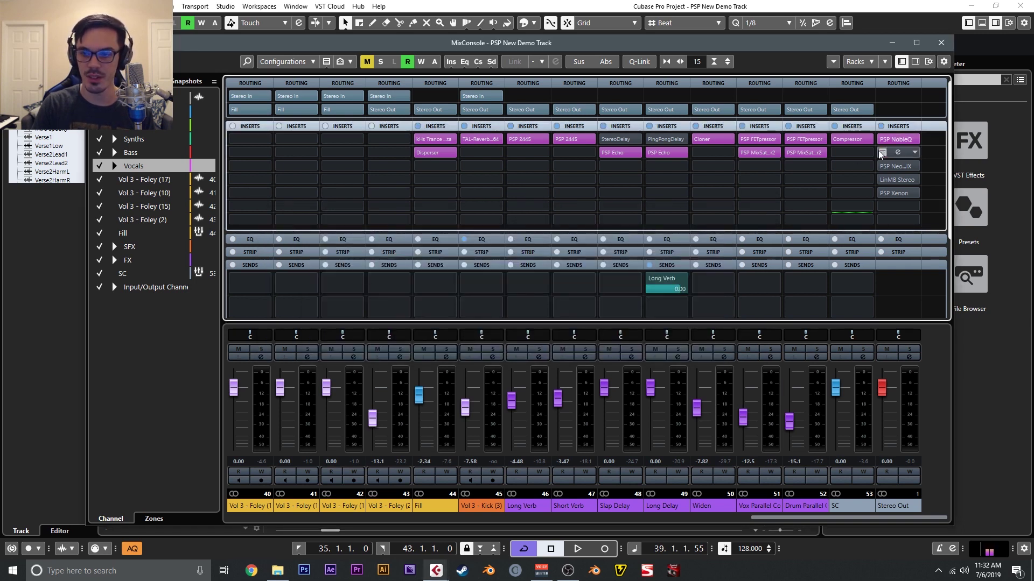
# Activate PSP VintageWarmer2 on Stereo Out, open its editor clear of the insert list, and close the mixer
pyautogui.doubleClick(897, 152)
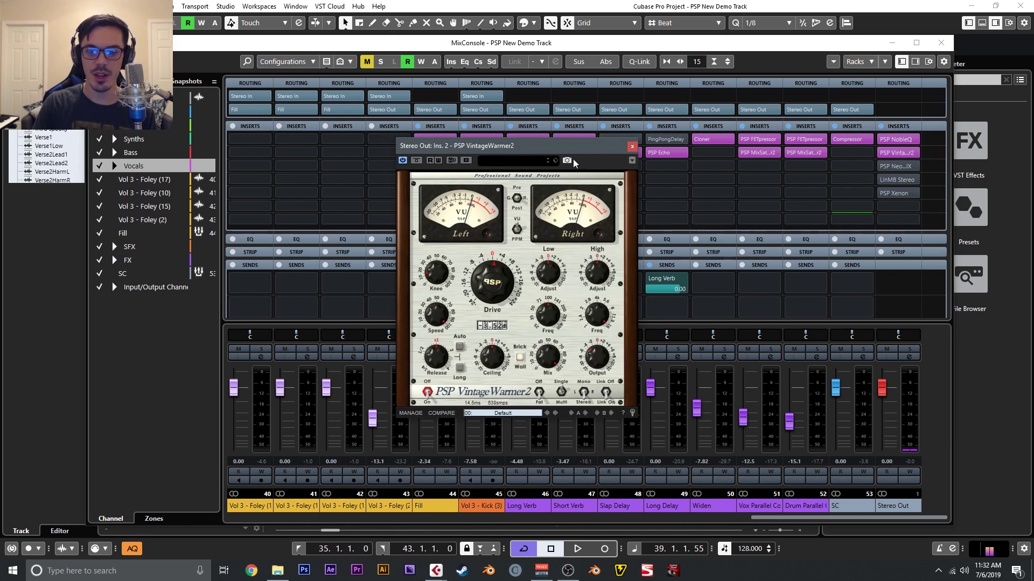
pyautogui.moveTo(560, 138); pyautogui.dragTo(575, 131)
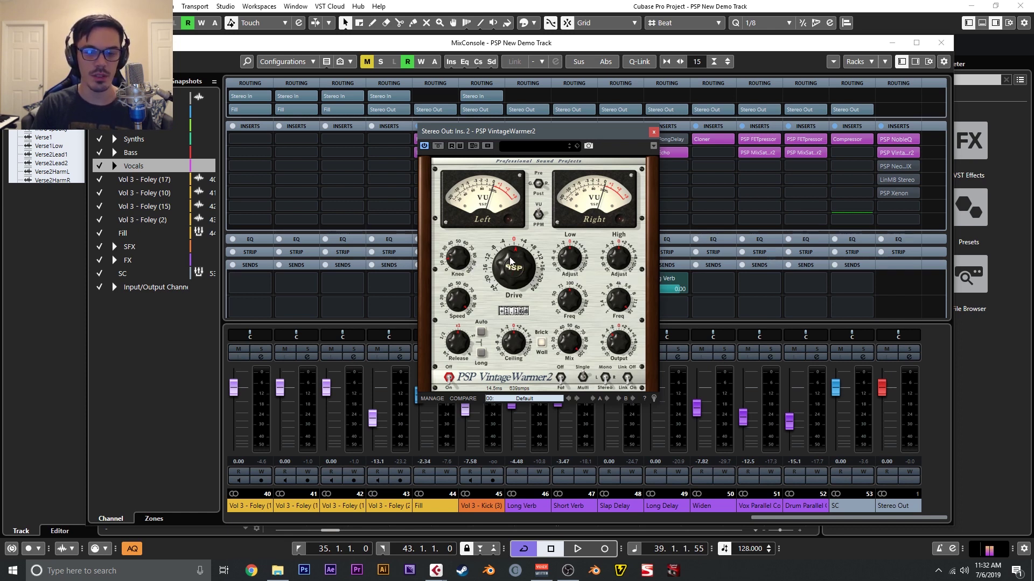
pyautogui.click(941, 42)
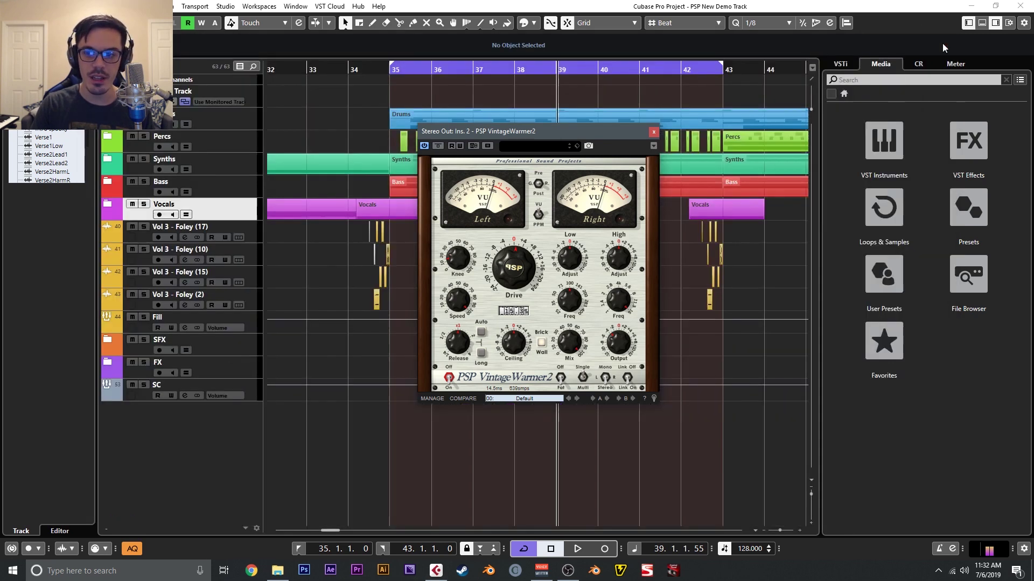
# Play briefly from bar 36 to check the VintageWarmer2 meters, return the playhead to bar 35, and close the plug-in
pyautogui.click(453, 74)
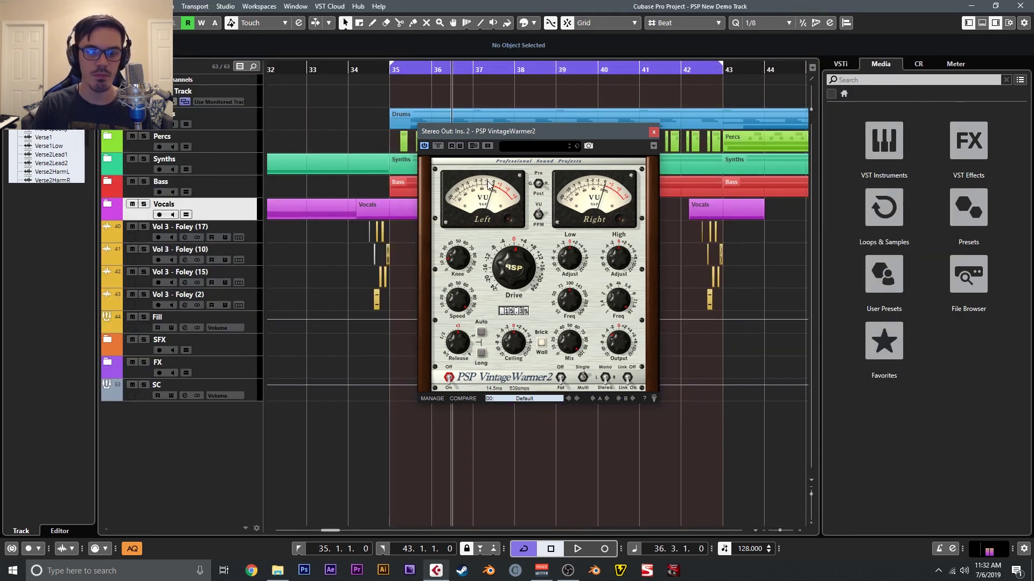
pyautogui.press('space')
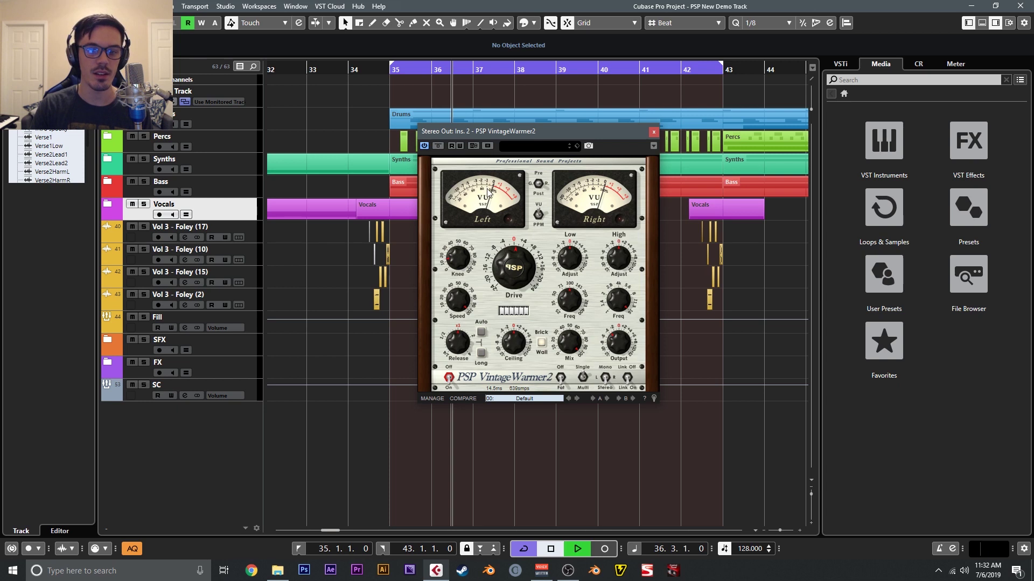
pyautogui.press('space')
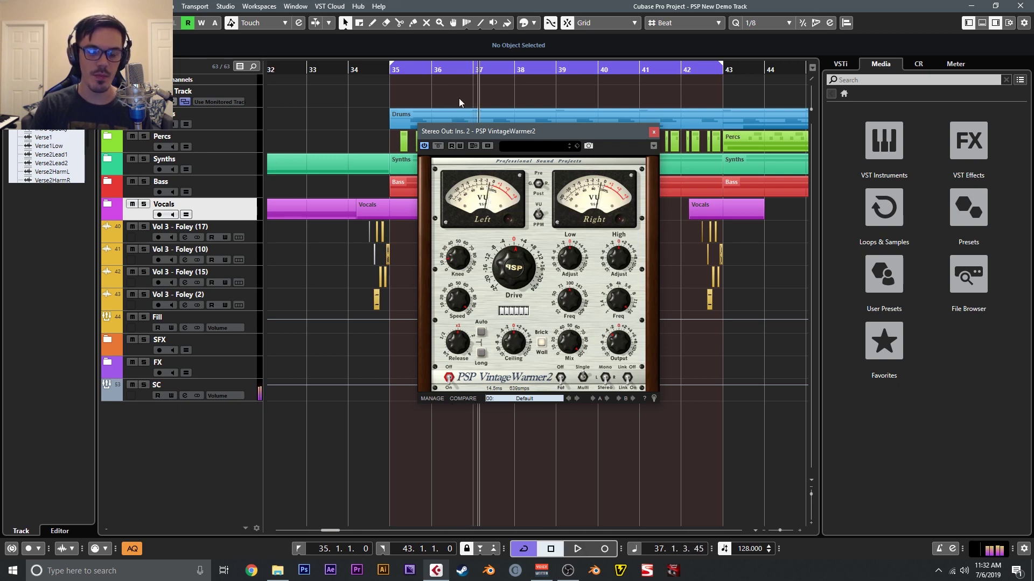
pyautogui.click(393, 77)
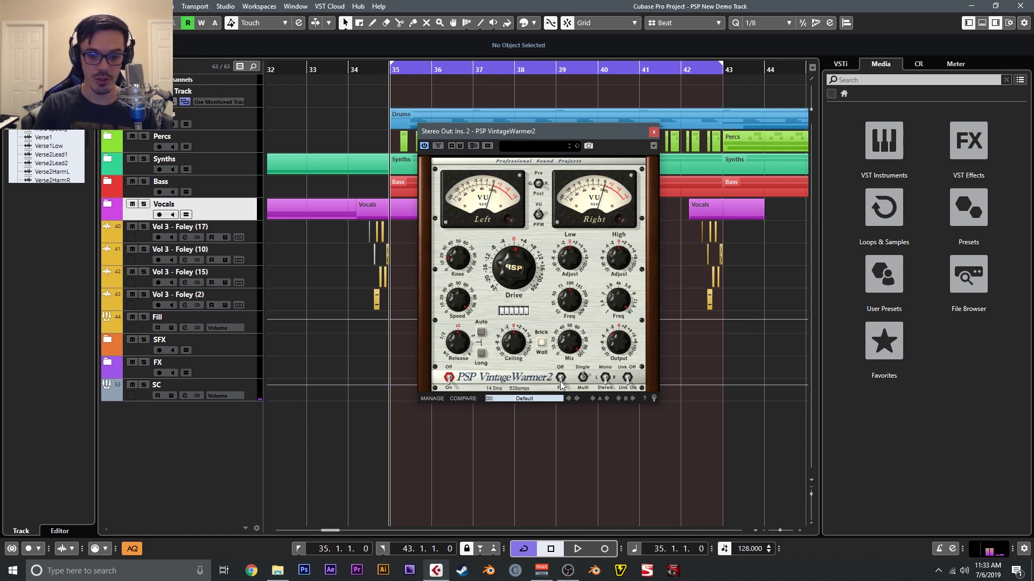
pyautogui.click(650, 136)
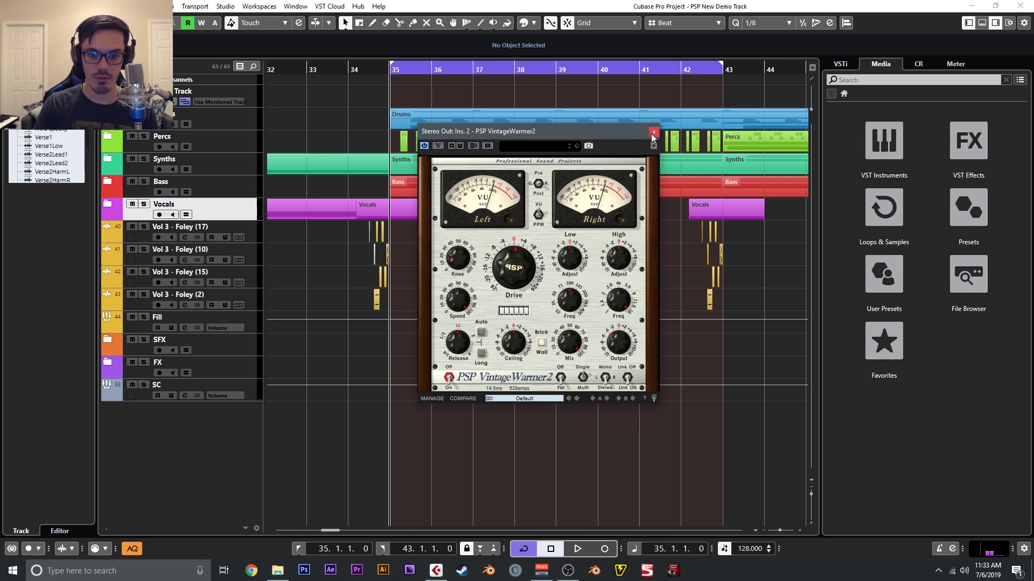
pyautogui.click(653, 133)
# Activate PSP Neon MIX on Stereo Out, examine its EQ curve in the editor, and close the editor
pyautogui.press('F3')
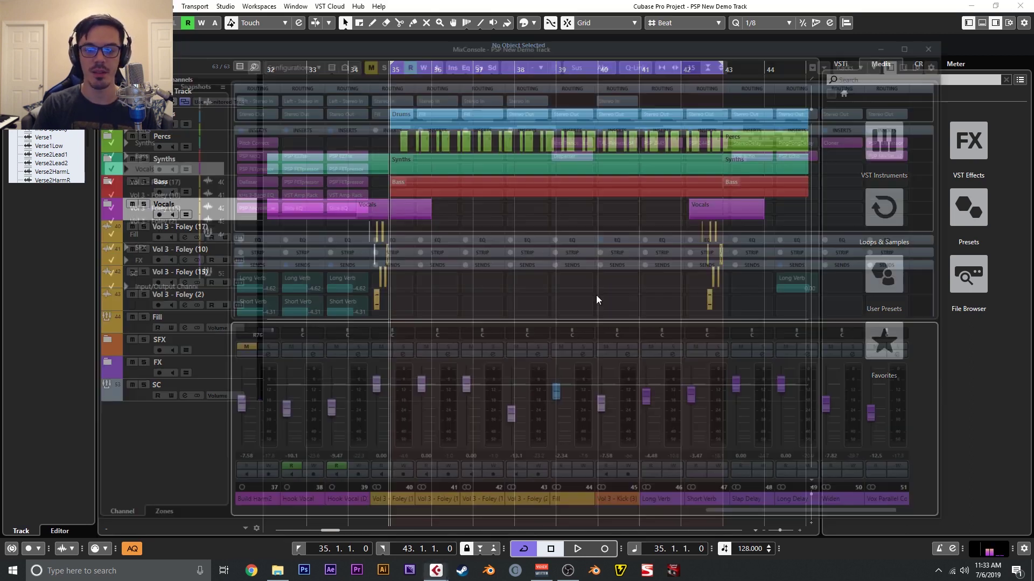
pyautogui.moveTo(803, 517); pyautogui.dragTo(900, 517)
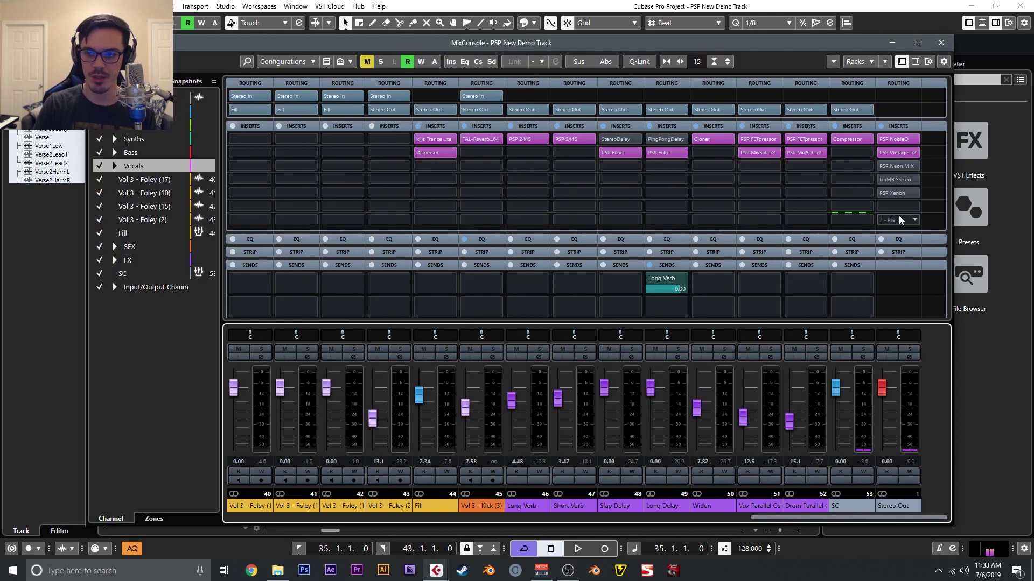
pyautogui.click(883, 164)
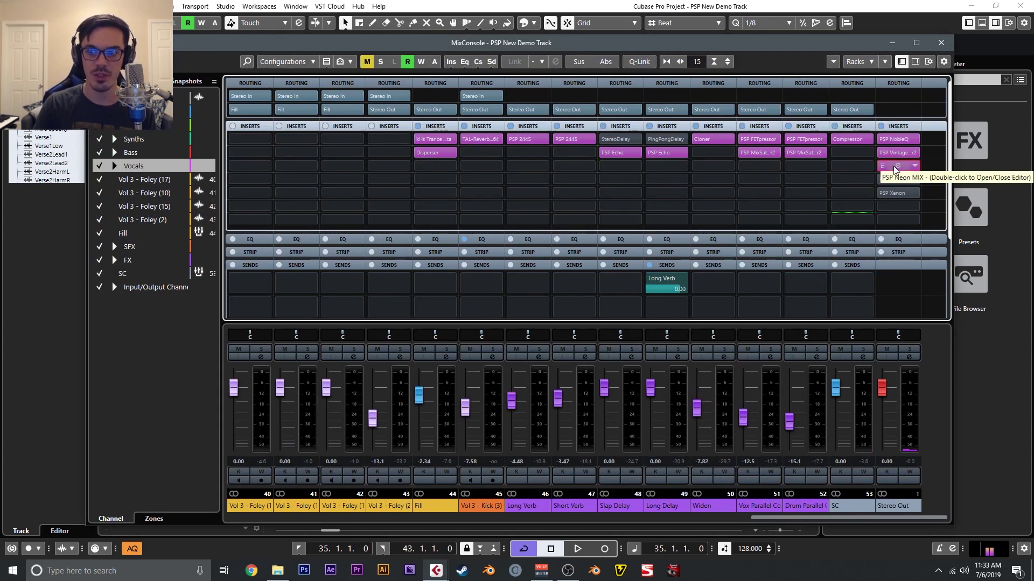
pyautogui.doubleClick(893, 166)
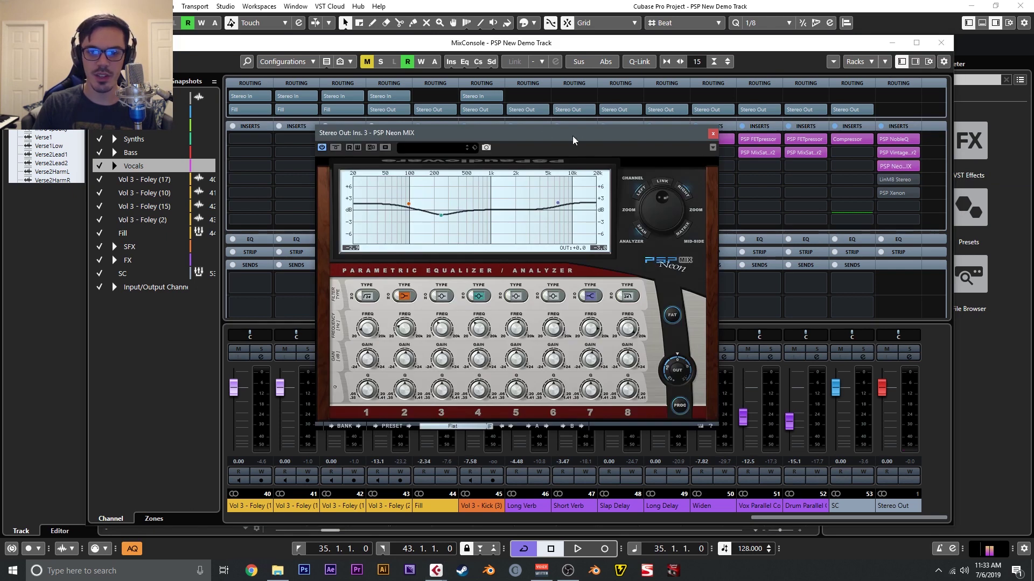
pyautogui.moveTo(502, 137); pyautogui.dragTo(533, 145)
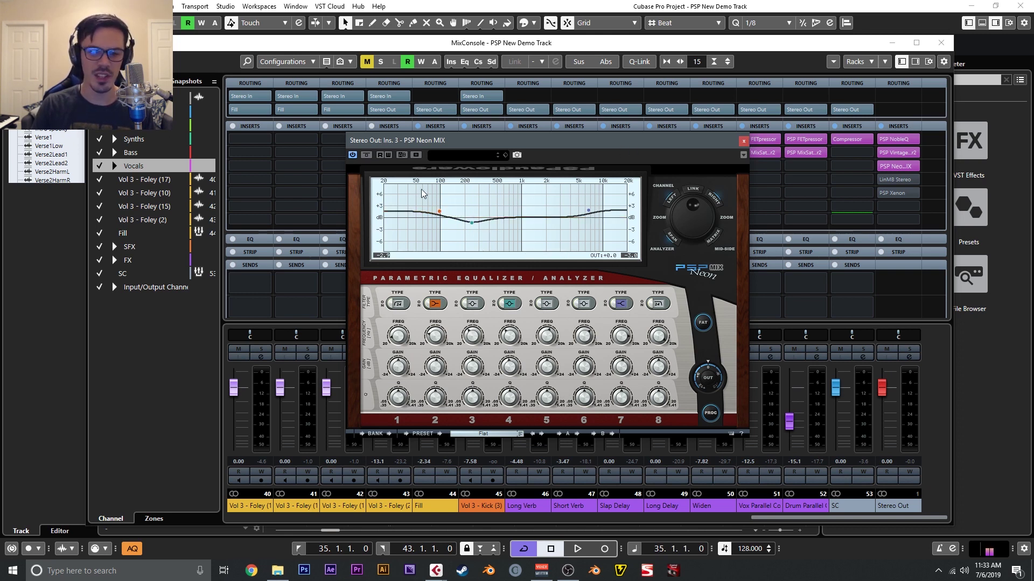
pyautogui.click(744, 143)
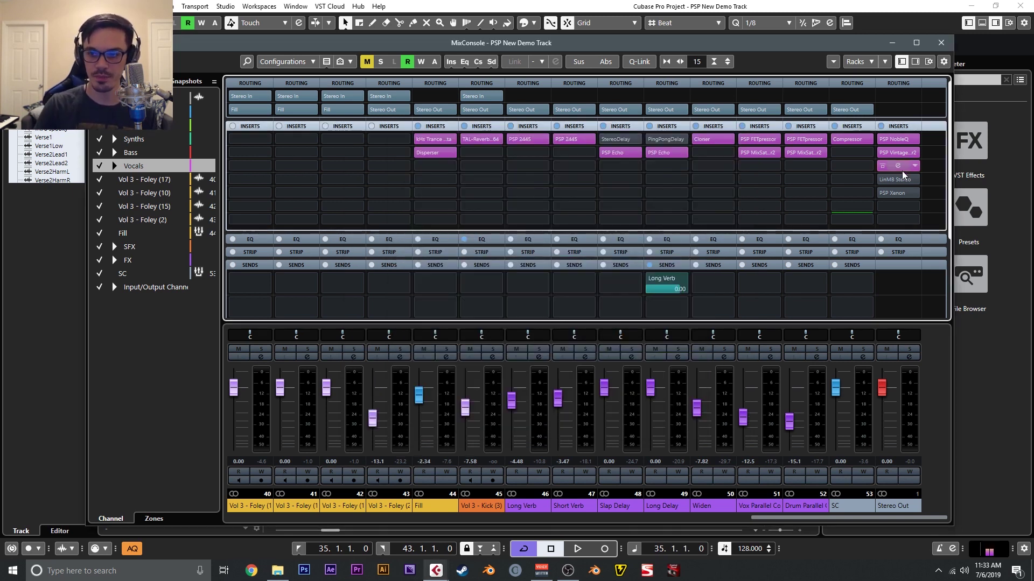
# Open PSP Xenon on Stereo Out and set its transient time to about 49% and its release to about 192 ms
pyautogui.click(898, 193)
pyautogui.press('F3')
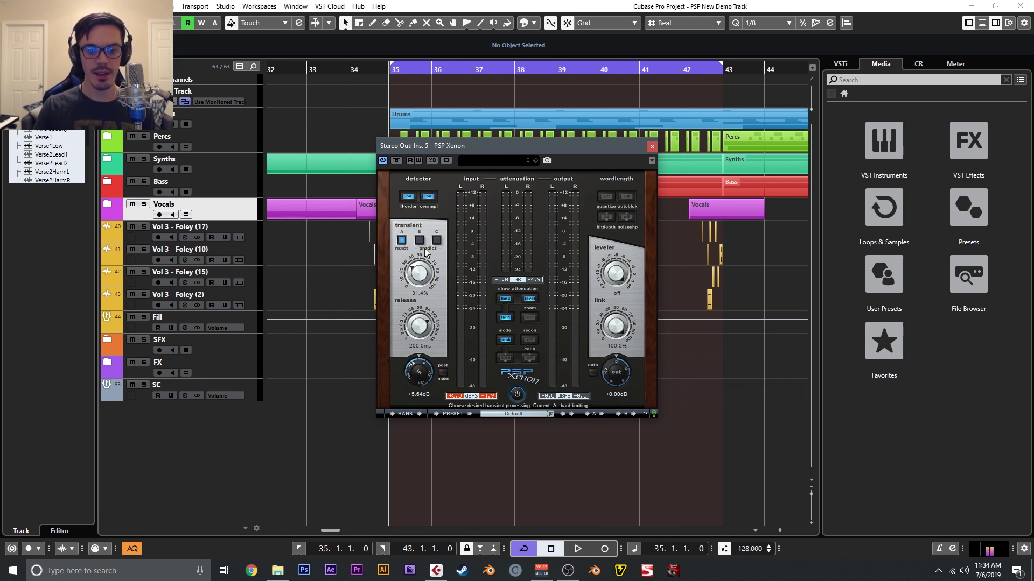
pyautogui.moveTo(424, 278); pyautogui.dragTo(421, 246)
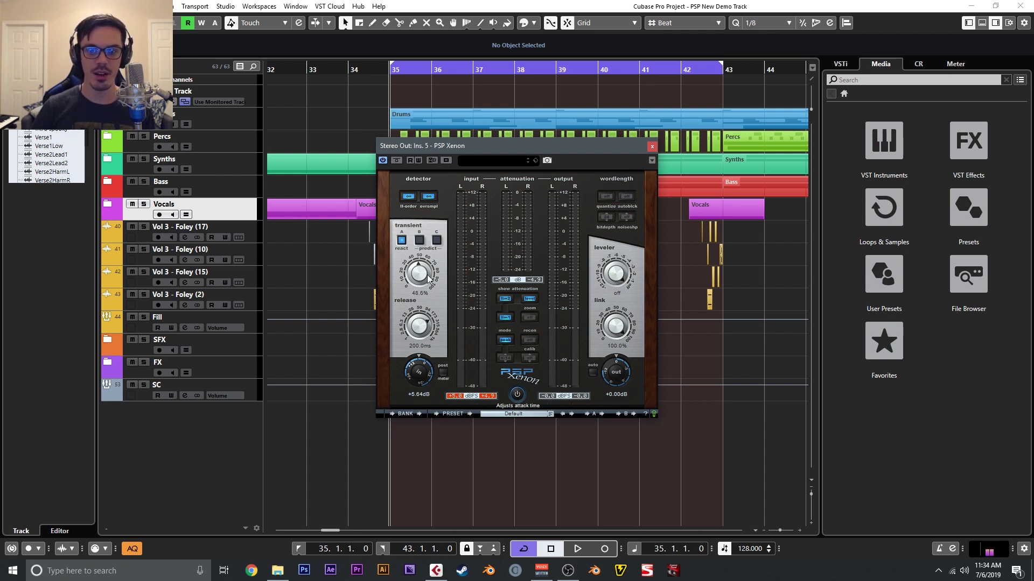
pyautogui.moveTo(419, 322); pyautogui.dragTo(421, 322)
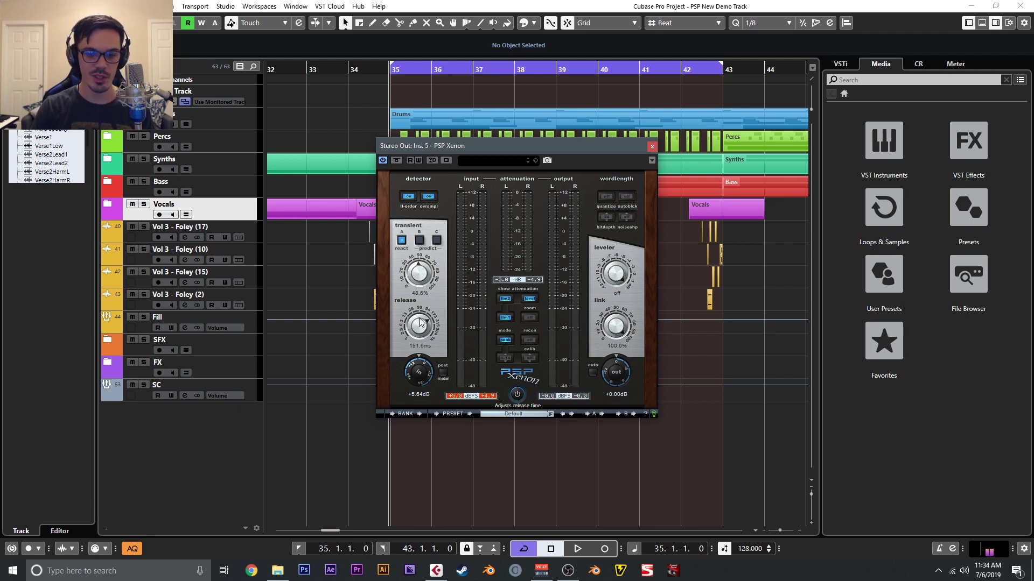
# Set PSP Xenon's input gain to +3 dB
pyautogui.keyDown('ctrl'); pyautogui.click(424, 370); pyautogui.keyUp('ctrl')
pyautogui.click(424, 393)
pyautogui.write('3')
pyautogui.press('Return')
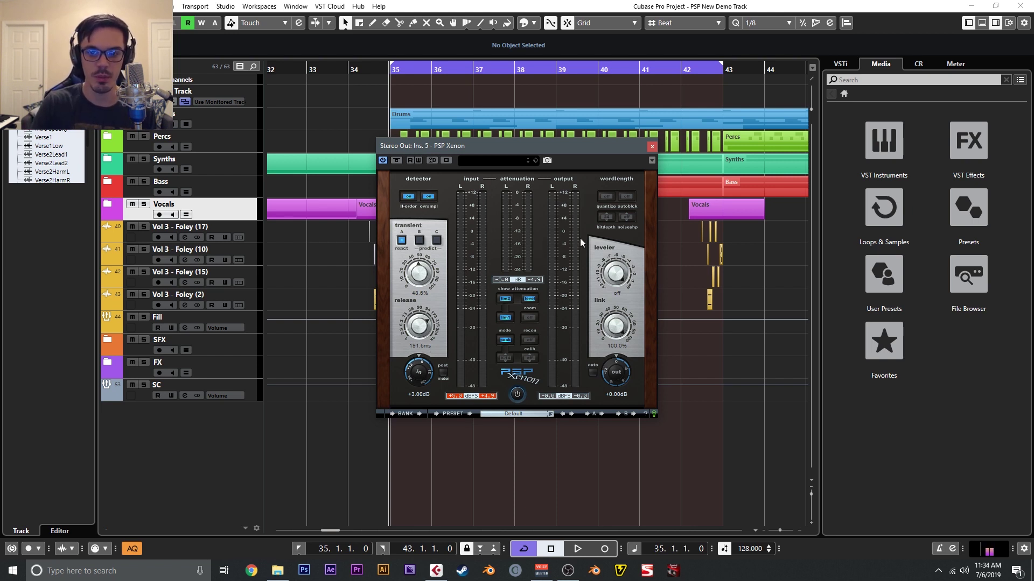
# Enable quantize and noise shaping in PSP Xenon's wordlength section
pyautogui.click(604, 197)
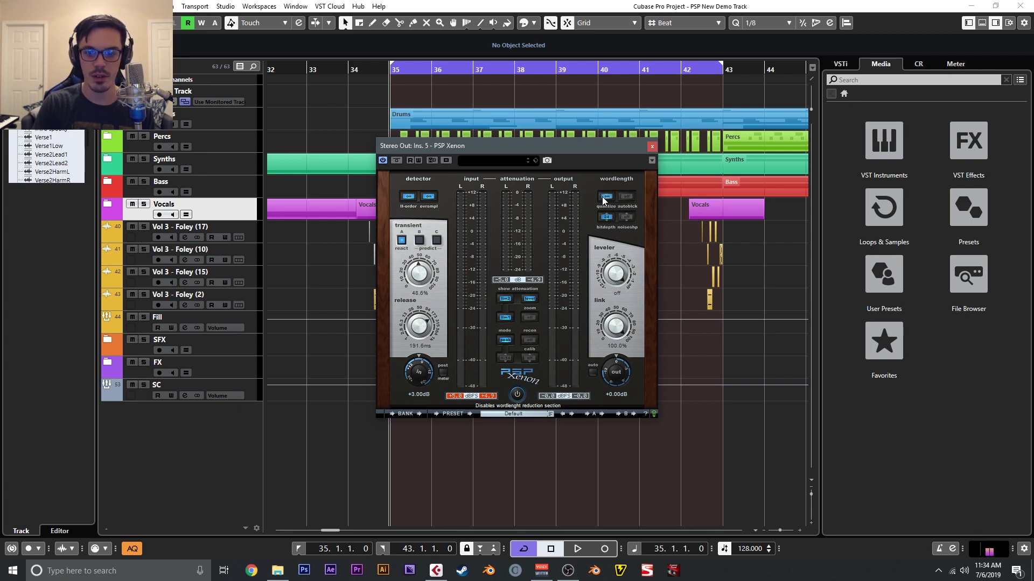
pyautogui.click(625, 218)
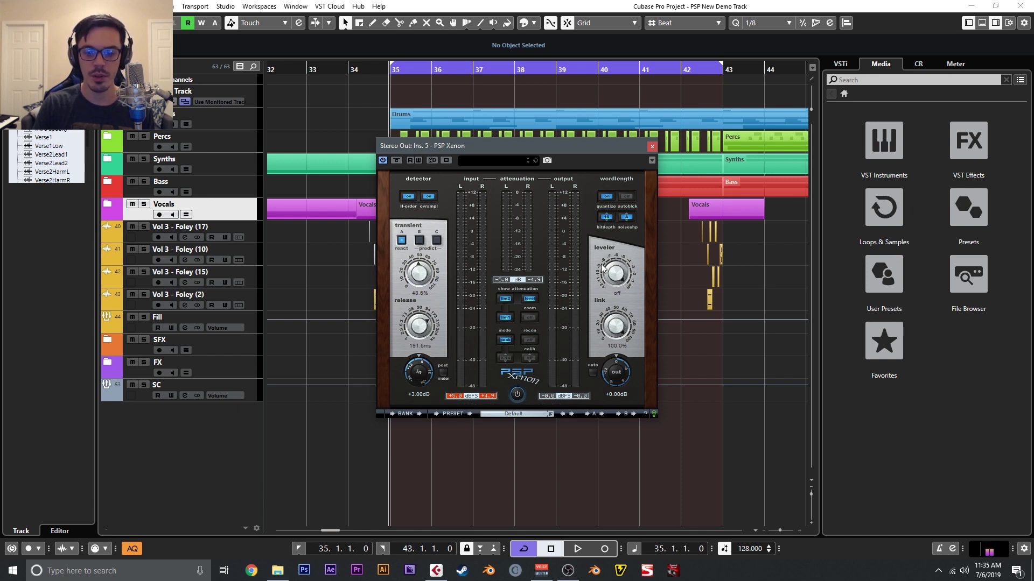
# Play the looped section with PSP Xenon bypassed, re-engage it during playback to compare, and stop
pyautogui.click(397, 161)
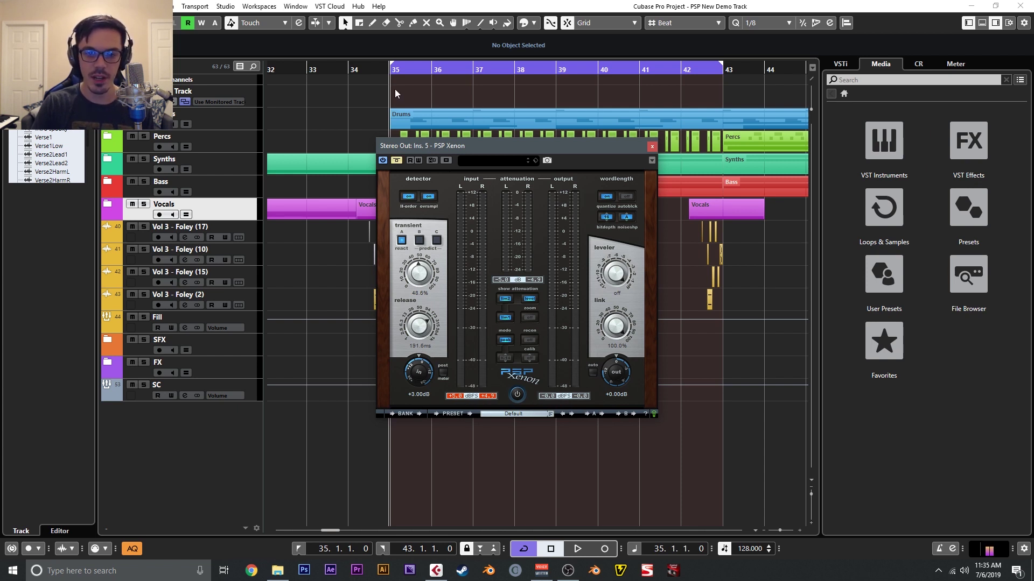
pyautogui.press('space')
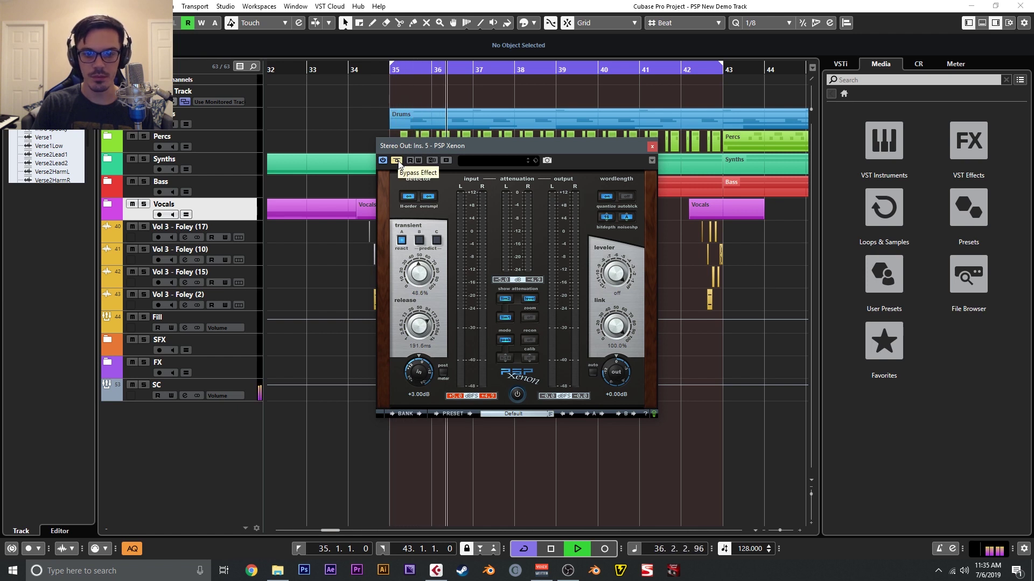
pyautogui.click(399, 161)
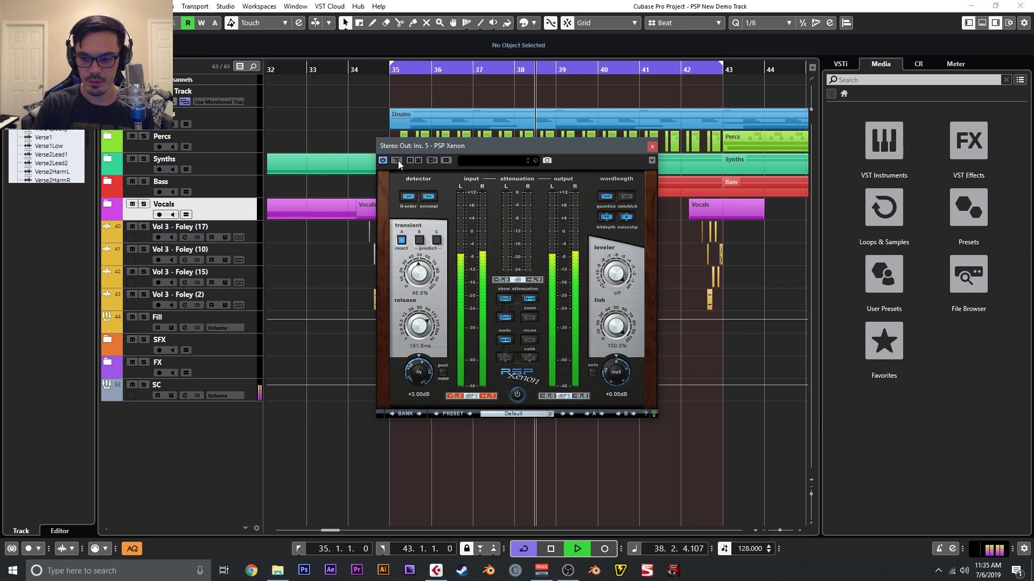
pyautogui.press('space')
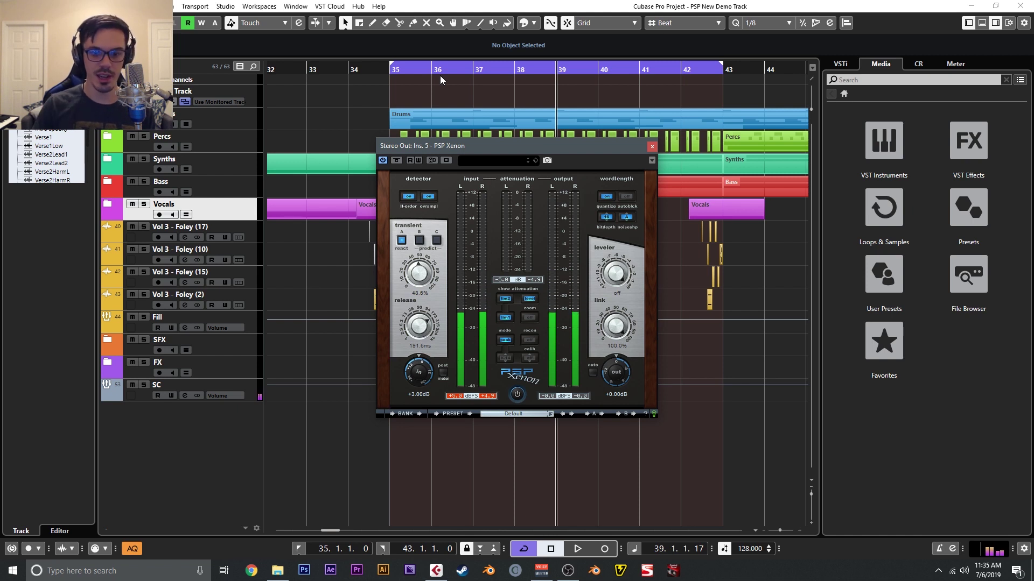
# Set PSP Xenon's input gain to +5 dB and play the loop to check its limiting
pyautogui.doubleClick(420, 395)
pyautogui.write('5')
pyautogui.press('Return')
pyautogui.press('space')
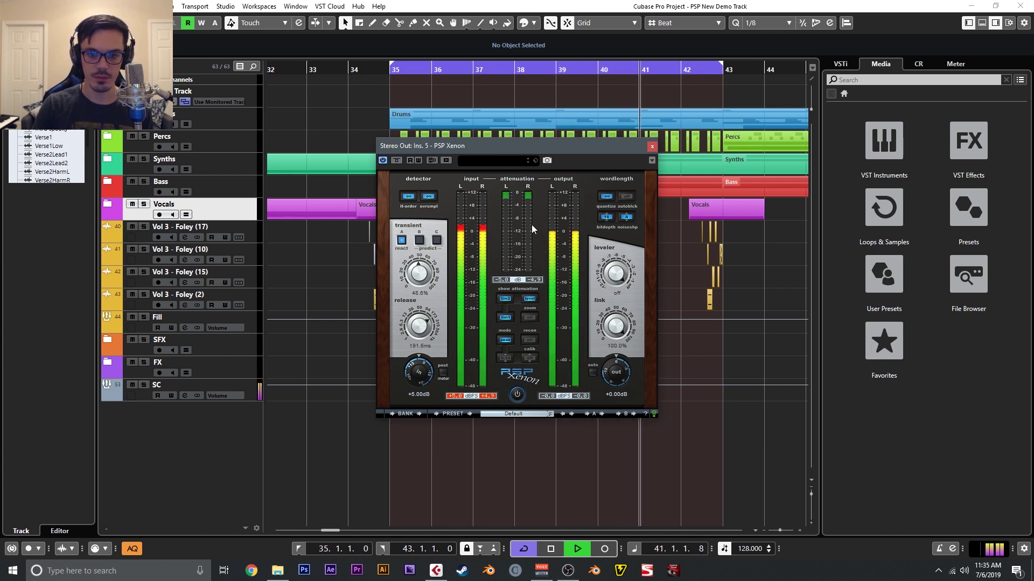
pyautogui.press('space')
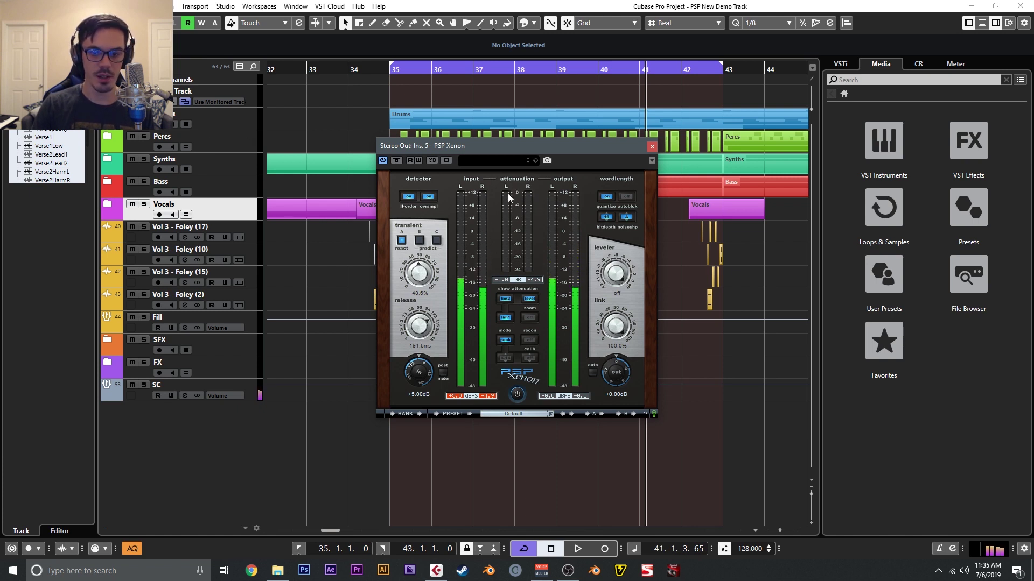
# Close PSP Xenon and zoom the project out to an overview of the arrangement from bar 1
pyautogui.click(652, 146)
pyautogui.press('g')
pyautogui.press('g')
pyautogui.press('g')
pyautogui.press('g')
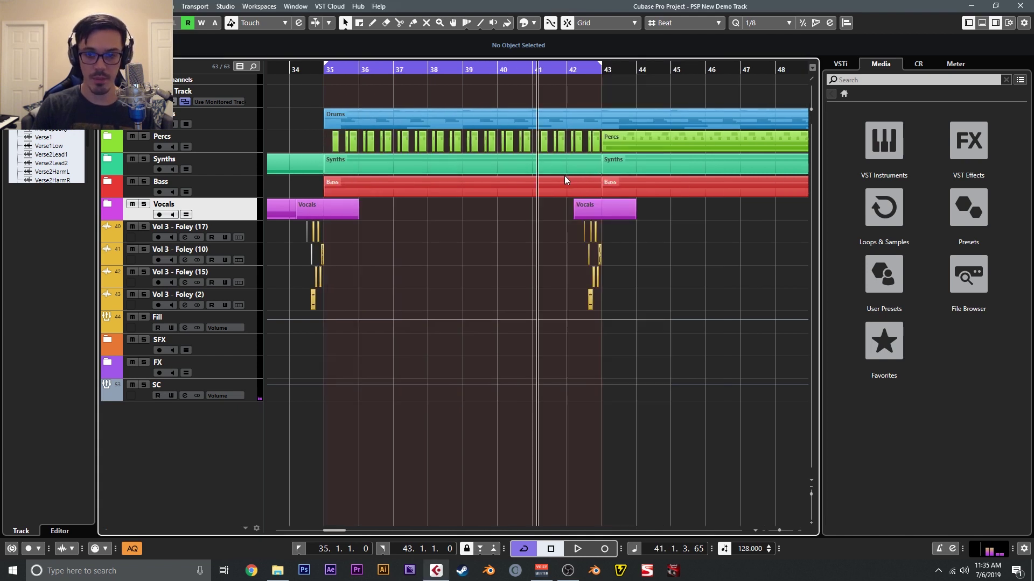
pyautogui.press('g')
pyautogui.press('g')
pyautogui.press('g')
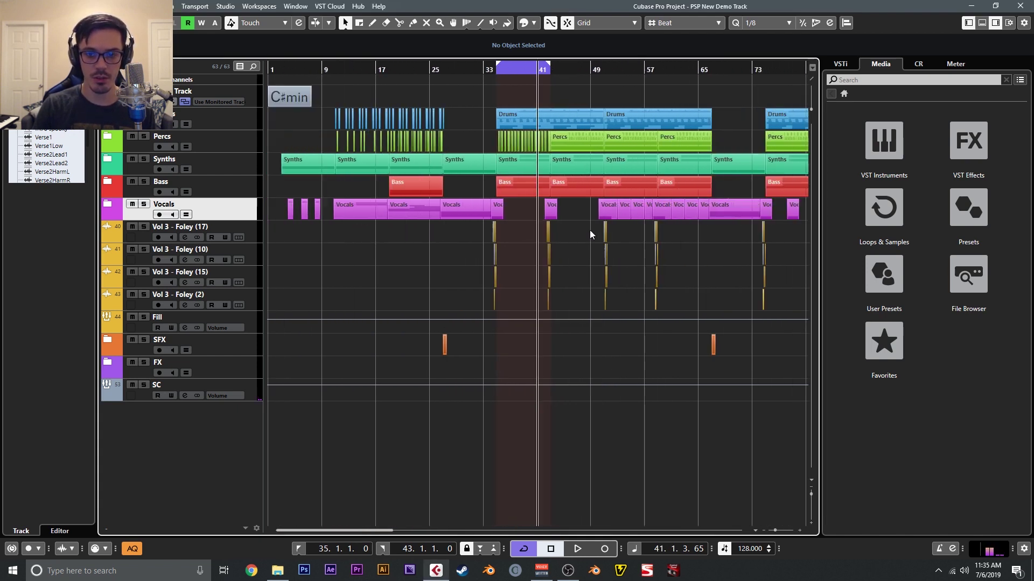